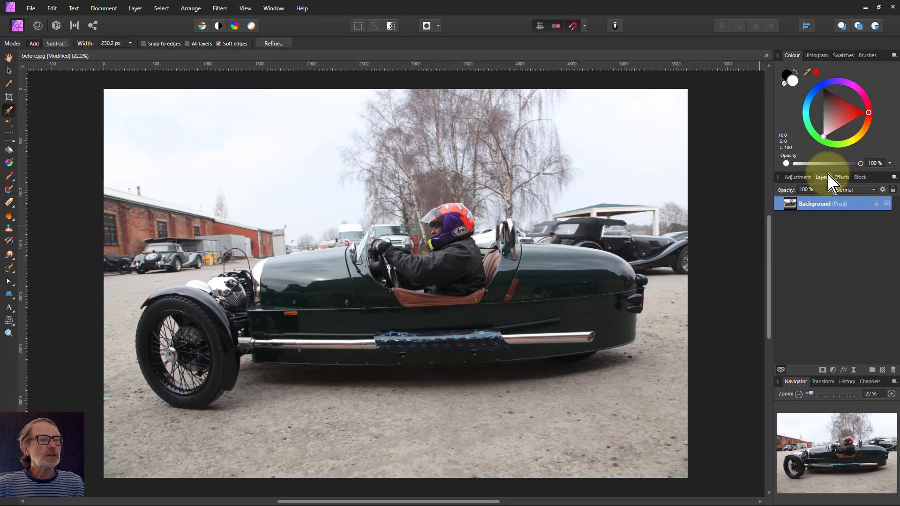
Add a Curves adjustment bent into an S-curve and merge it into before.jpg.
click(797, 177)
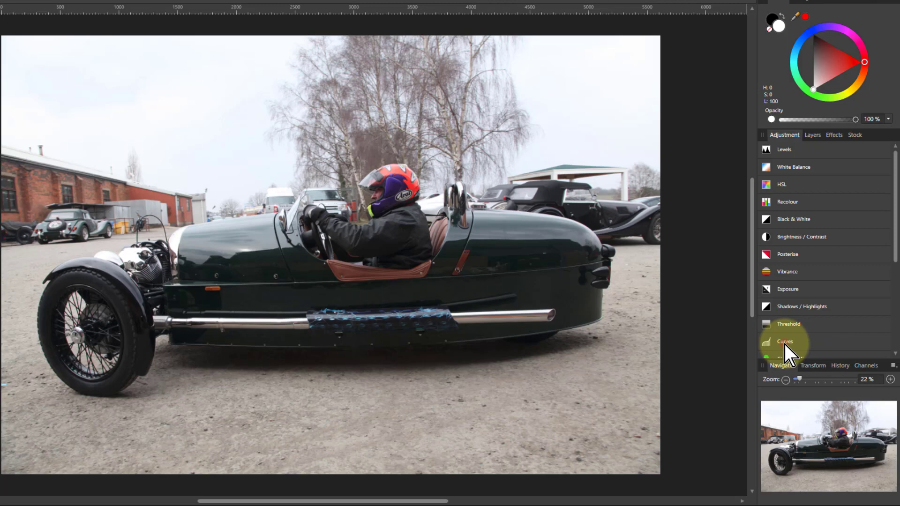
click(784, 343)
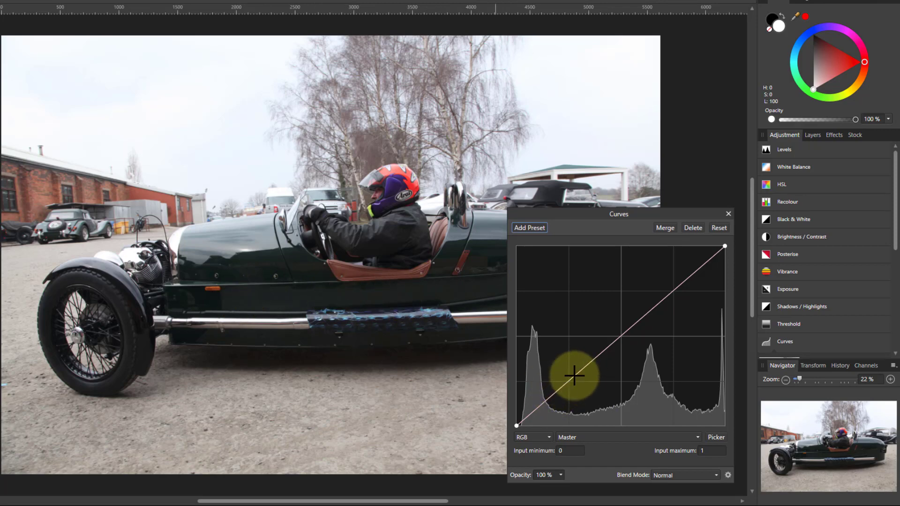
drag(571, 378, 566, 363)
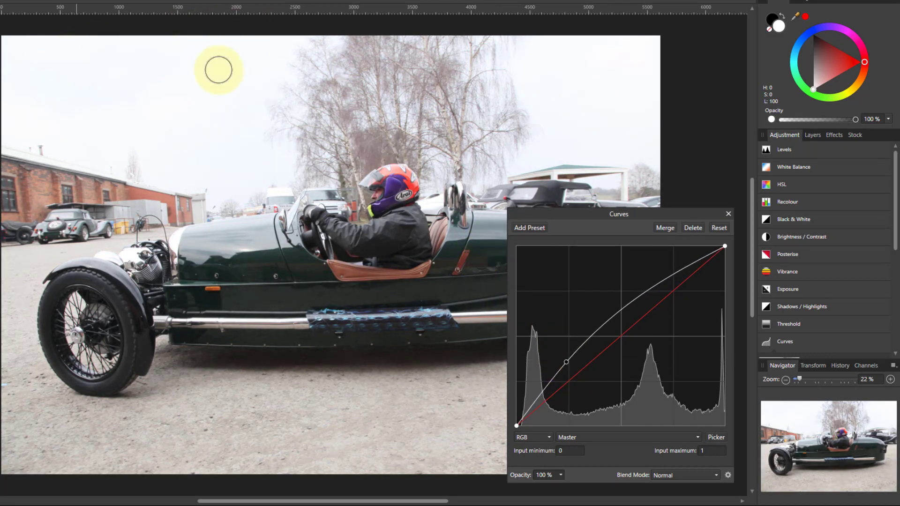
drag(671, 279, 679, 305)
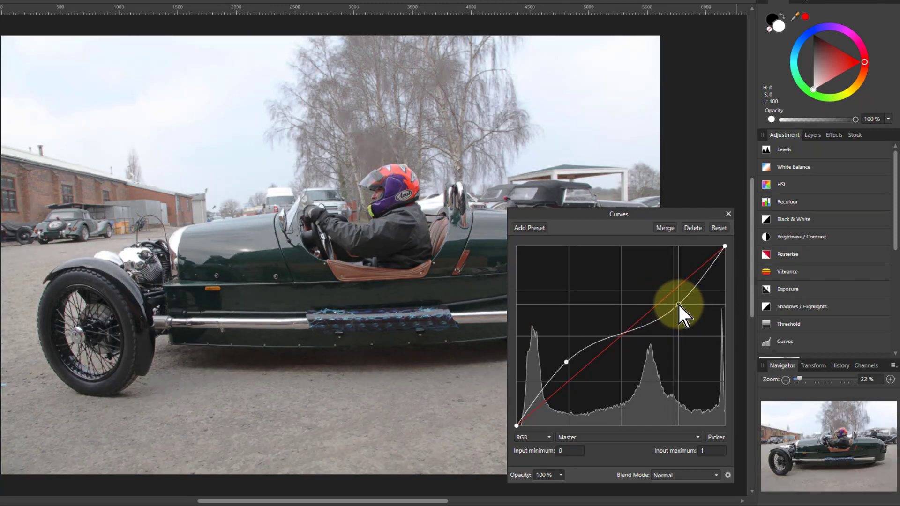
click(668, 230)
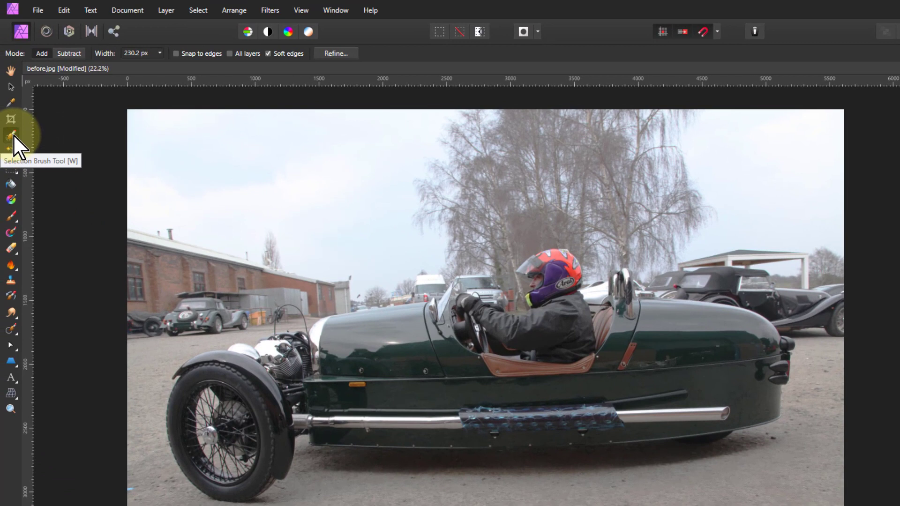
With Snap to edges on, brush-select the front wheel, engine, helmet, rear bodywork and exhaust.
click(177, 54)
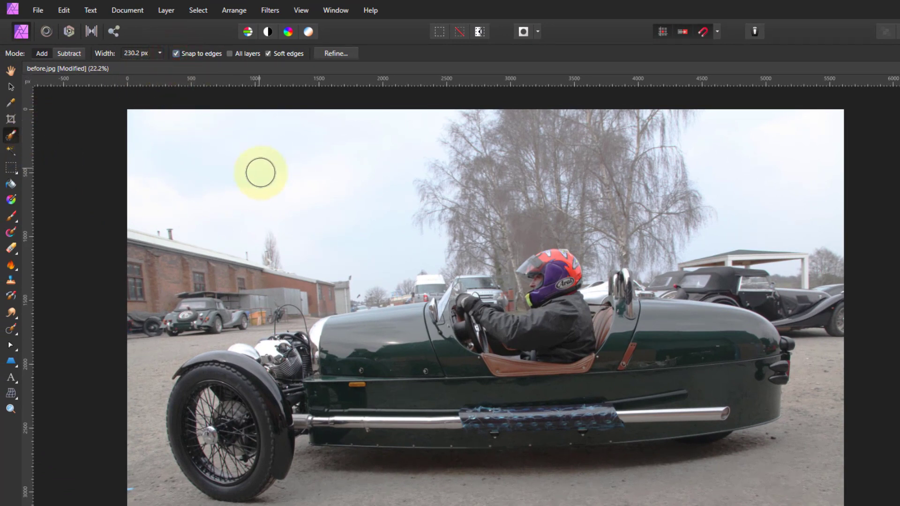
mouse_move(324, 396)
mouse_down()
mouse_move(281, 422)
mouse_move(226, 431)
mouse_move(252, 381)
mouse_move(386, 332)
mouse_move(458, 319)
mouse_move(476, 333)
mouse_move(558, 337)
mouse_move(557, 300)
mouse_up()
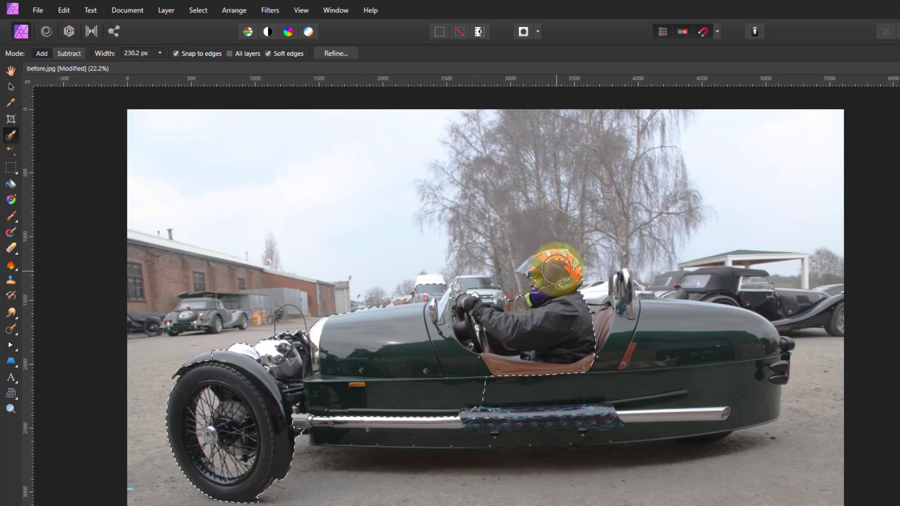
mouse_move(558, 267)
mouse_down()
mouse_move(582, 327)
mouse_move(599, 341)
mouse_move(636, 322)
mouse_move(662, 324)
mouse_move(723, 357)
mouse_move(739, 378)
mouse_move(735, 391)
mouse_move(650, 423)
mouse_up()
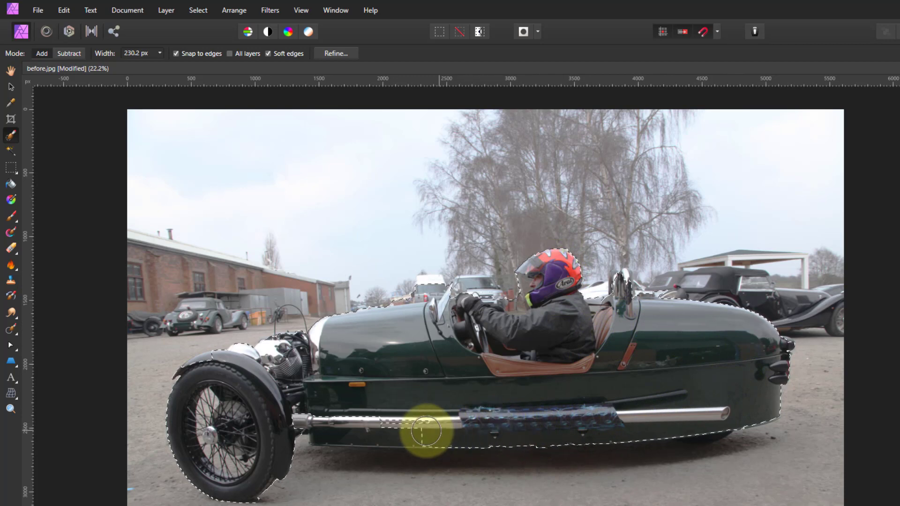
mouse_move(426, 431)
mouse_down()
mouse_move(291, 416)
mouse_move(241, 430)
mouse_move(250, 452)
mouse_move(211, 402)
mouse_move(201, 368)
mouse_move(332, 388)
mouse_move(374, 356)
mouse_up()
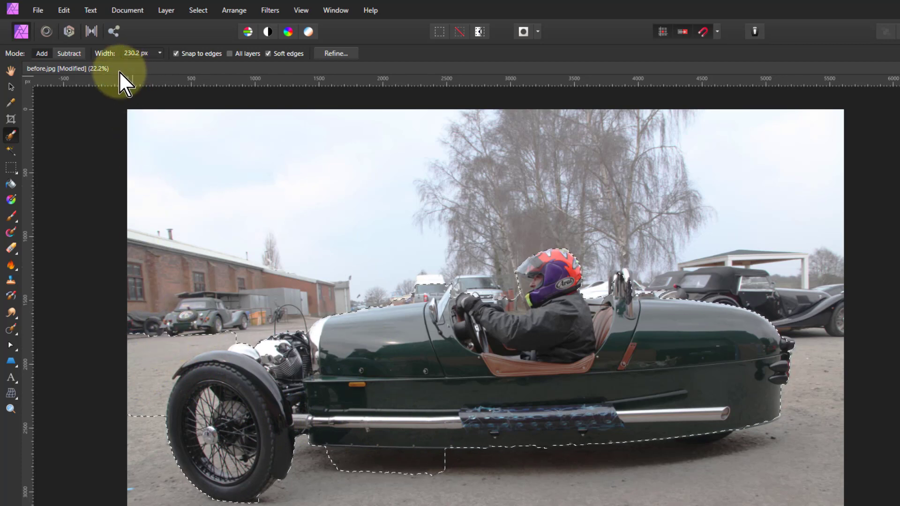
Subtract the stray ground on the left, then tidy the lower edge and add the seat and rear cowl.
click(69, 53)
mouse_move(133, 305)
mouse_down()
mouse_move(155, 342)
mouse_move(135, 386)
mouse_move(212, 344)
mouse_move(94, 336)
mouse_up()
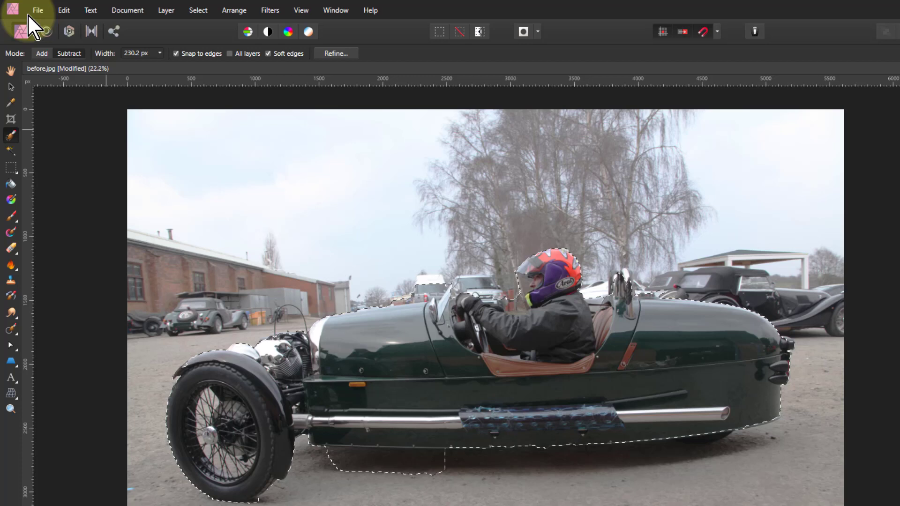
click(42, 55)
mouse_move(463, 402)
mouse_down()
mouse_move(462, 422)
mouse_move(423, 437)
mouse_move(401, 493)
mouse_move(452, 474)
mouse_move(355, 473)
mouse_up()
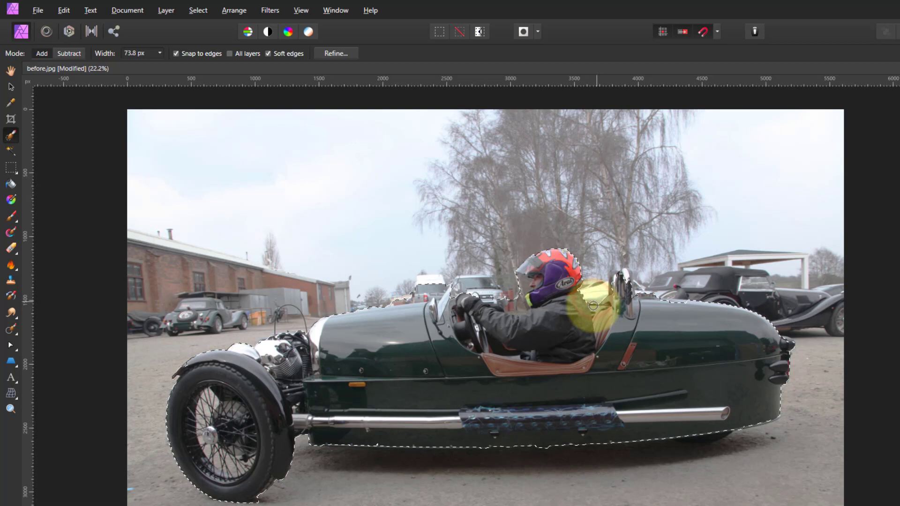
mouse_move(594, 305)
mouse_down()
mouse_move(657, 289)
mouse_move(662, 310)
mouse_move(687, 305)
mouse_move(676, 304)
mouse_move(683, 291)
mouse_move(674, 297)
mouse_move(697, 294)
mouse_move(611, 251)
mouse_move(549, 297)
mouse_move(519, 281)
mouse_move(481, 302)
mouse_move(493, 299)
mouse_move(496, 284)
mouse_move(518, 281)
mouse_move(511, 303)
mouse_move(439, 259)
mouse_move(437, 298)
mouse_move(440, 285)
mouse_move(339, 287)
mouse_up()
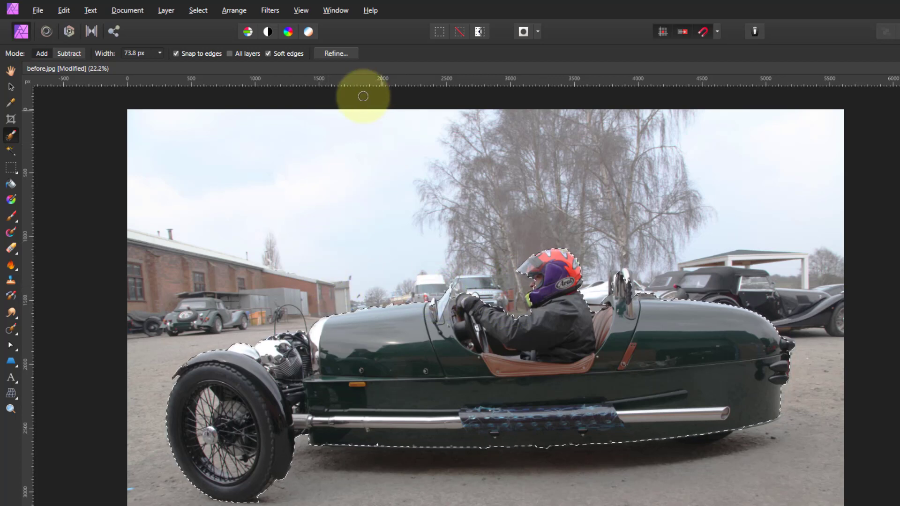
In Refine Selection, paint the mirror and front wheel as foreground.
click(342, 56)
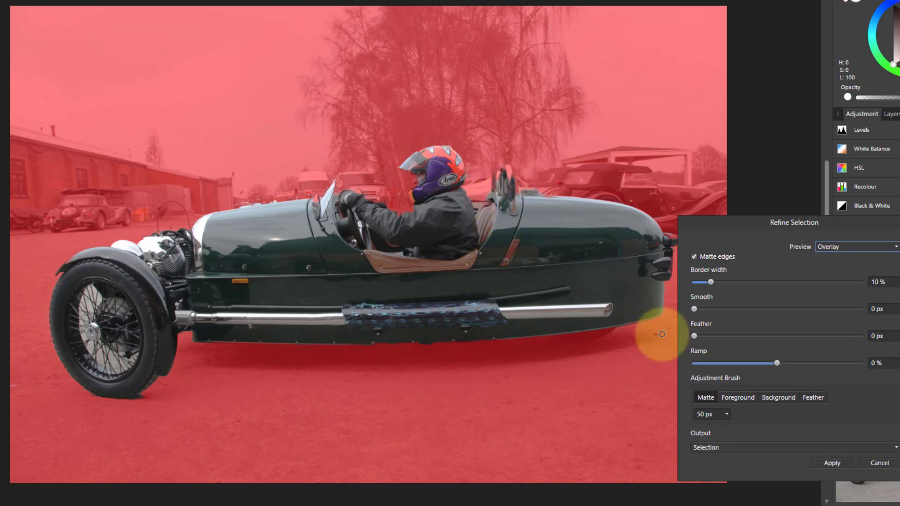
click(745, 399)
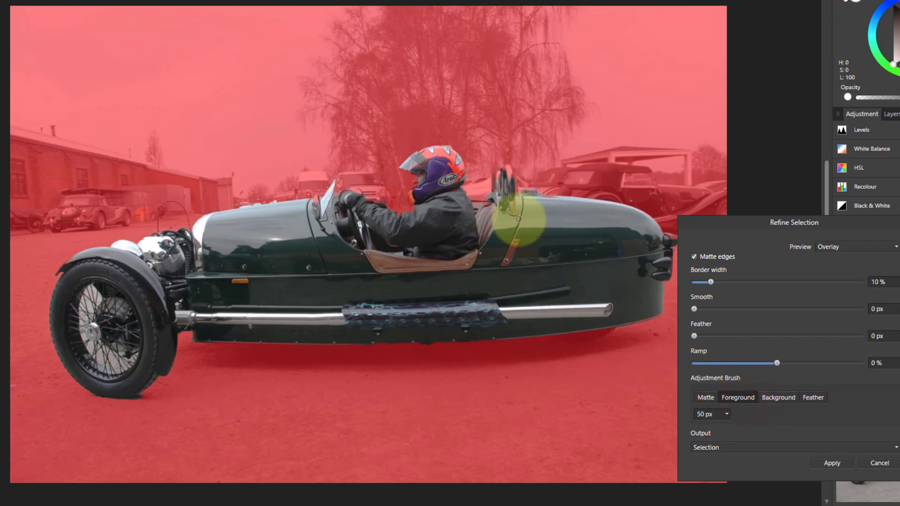
mouse_move(516, 216)
mouse_down()
mouse_move(508, 170)
mouse_move(500, 186)
mouse_move(504, 166)
mouse_move(508, 197)
mouse_move(506, 187)
mouse_up()
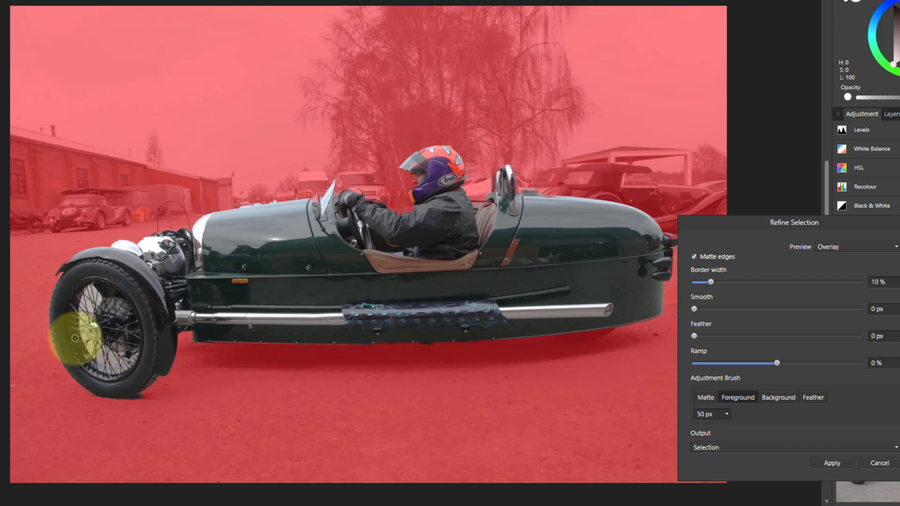
drag(155, 362, 80, 311)
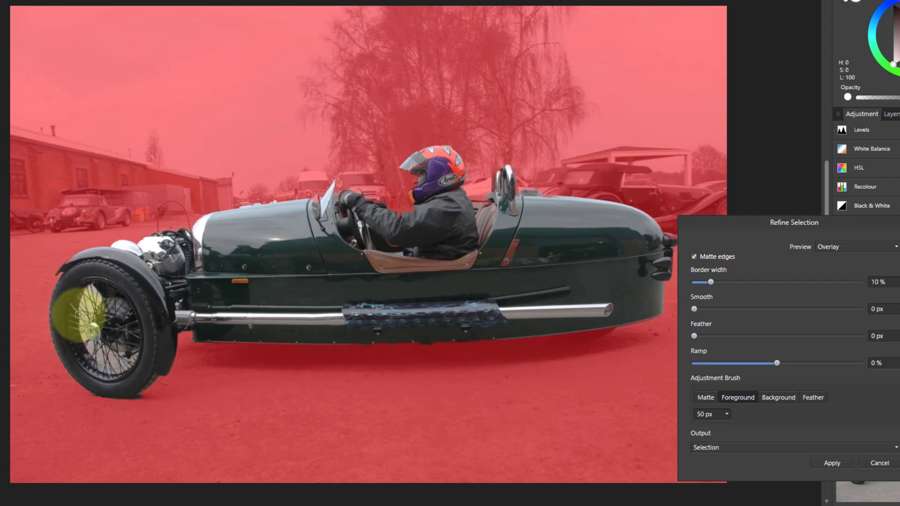
Paint the wheel spokes with a larger Matte brush, then the wheel bottom with a smaller Foreground brush.
click(705, 397)
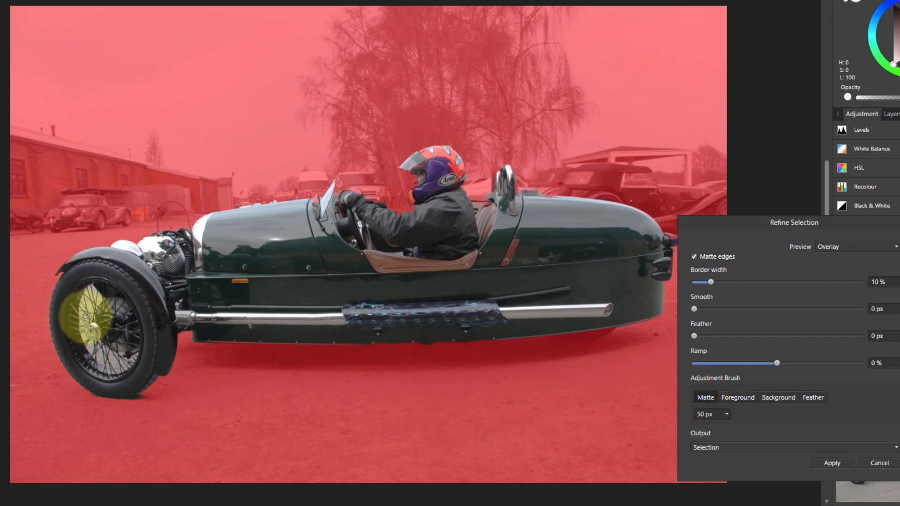
key(bracketright)
key(bracketright)
key(bracketright)
key(bracketright)
key(bracketright)
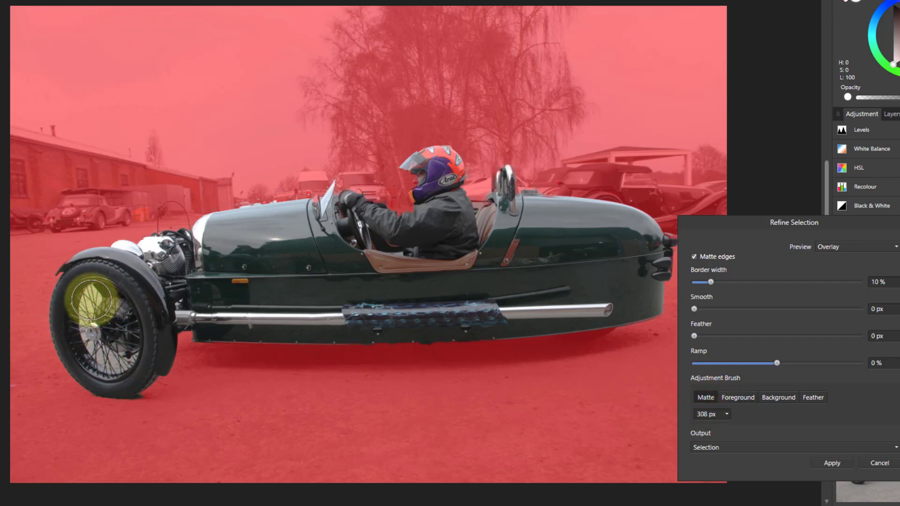
mouse_move(93, 294)
mouse_down()
mouse_move(83, 330)
mouse_move(115, 371)
mouse_move(126, 365)
mouse_move(129, 346)
mouse_move(114, 345)
mouse_up()
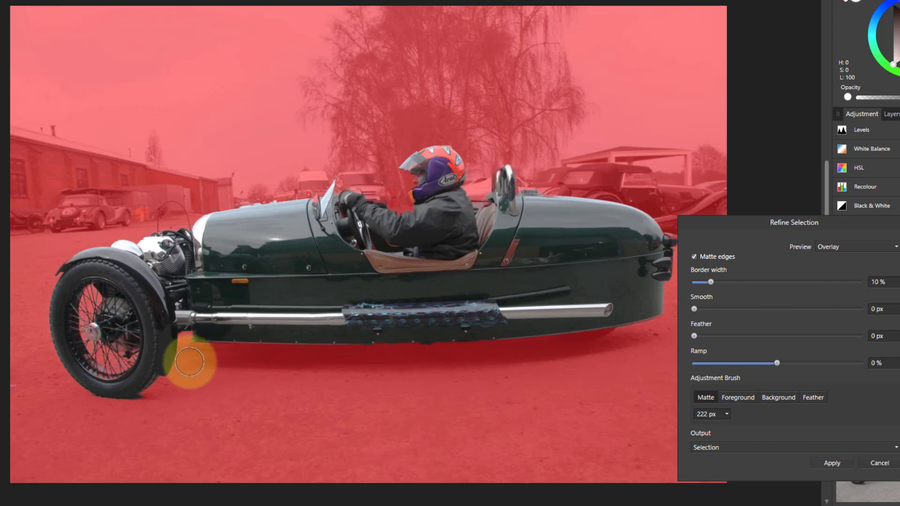
click(735, 396)
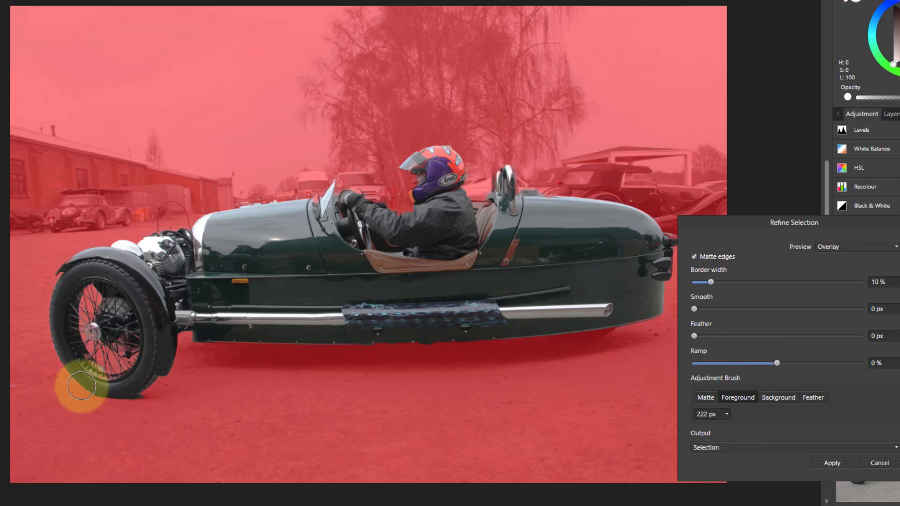
key(bracketleft)
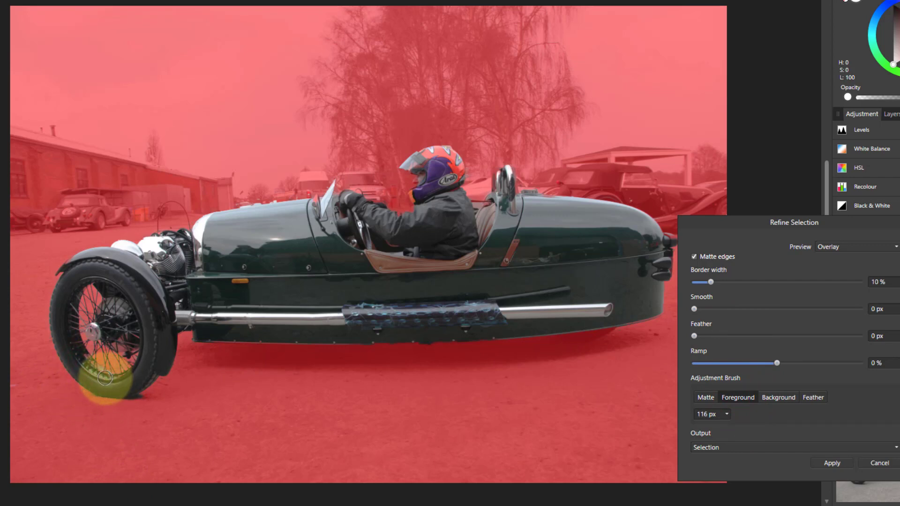
mouse_move(62, 439)
mouse_down()
mouse_move(136, 417)
mouse_move(556, 362)
mouse_move(646, 331)
mouse_move(561, 325)
mouse_move(656, 333)
mouse_move(647, 330)
mouse_up()
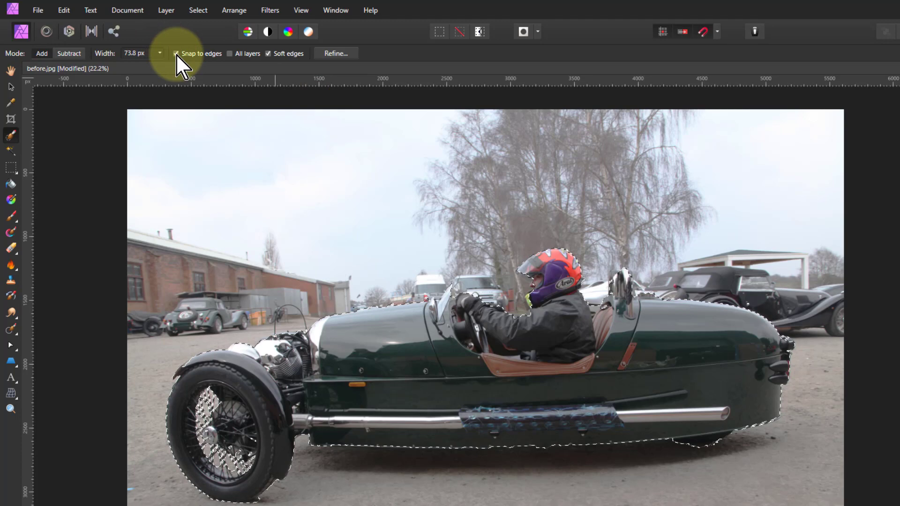
Turn off Snap to edges and invert the pixel selection to the background.
click(175, 53)
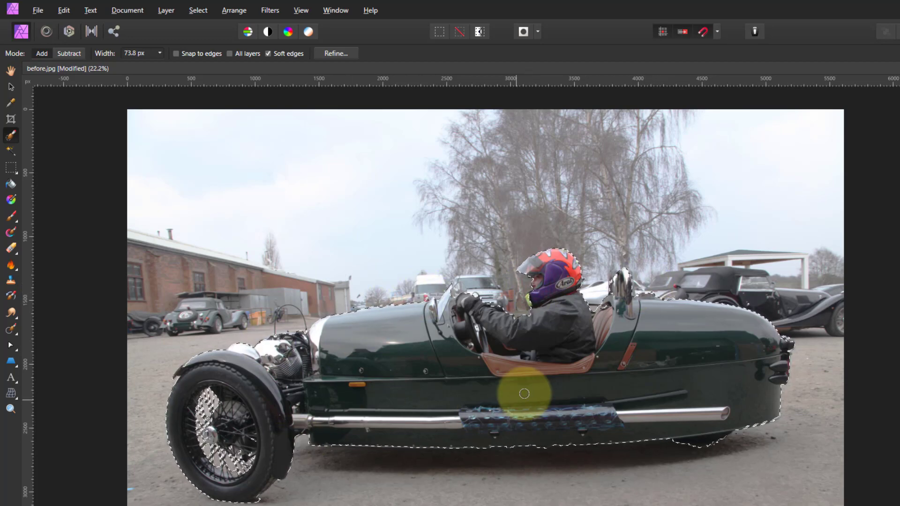
click(199, 12)
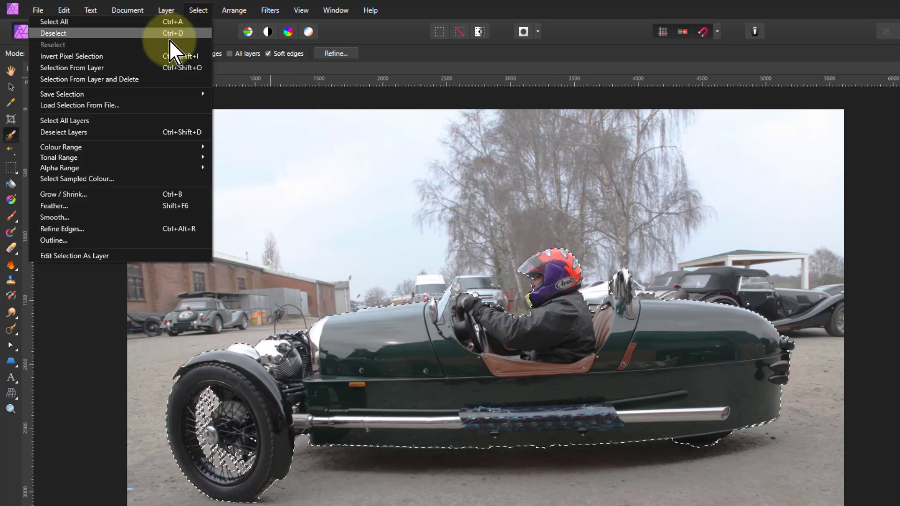
click(168, 56)
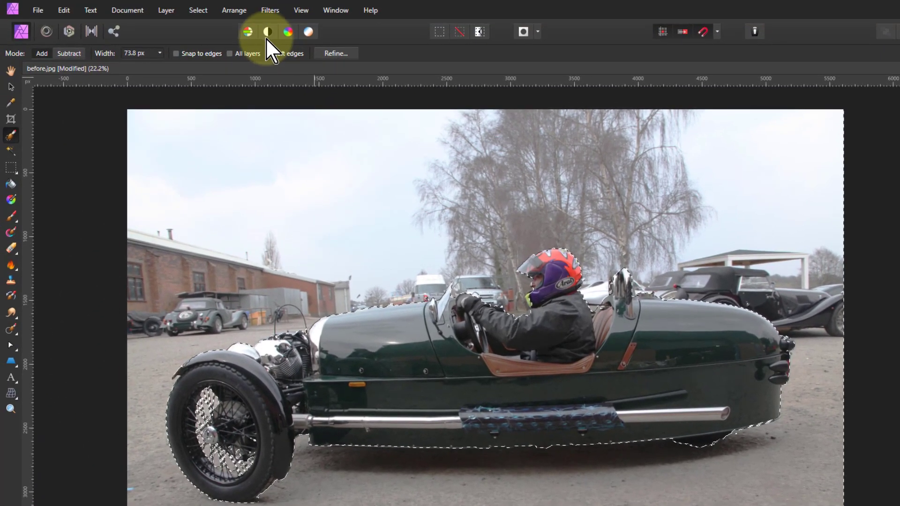
Apply a horizontal Motion Blur to the selected background.
click(265, 11)
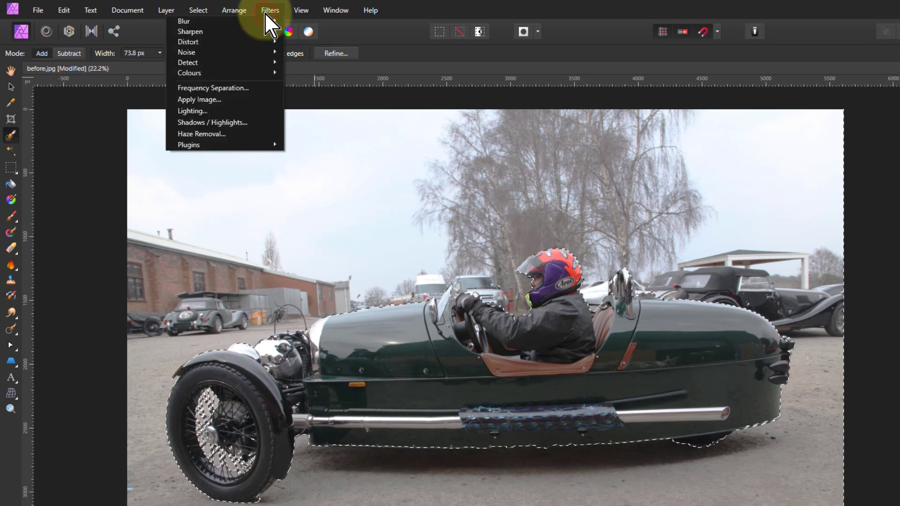
mouse_move(262, 21)
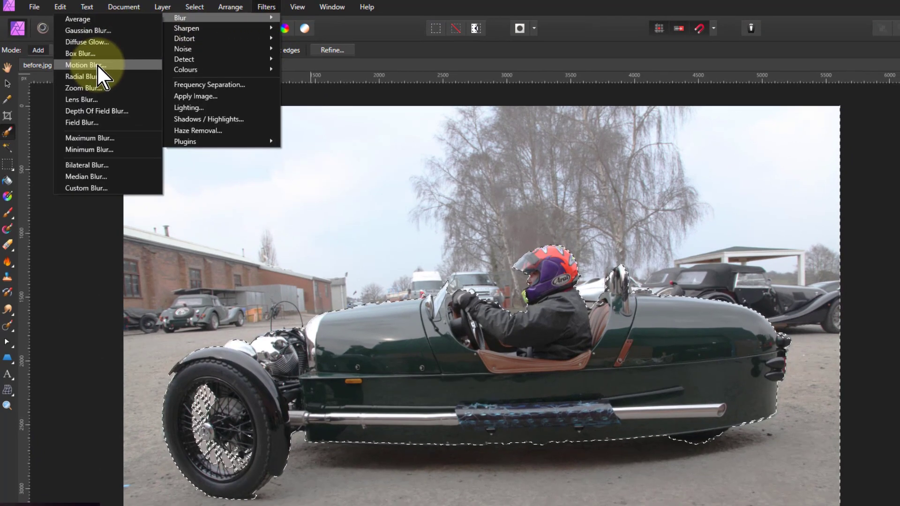
click(98, 68)
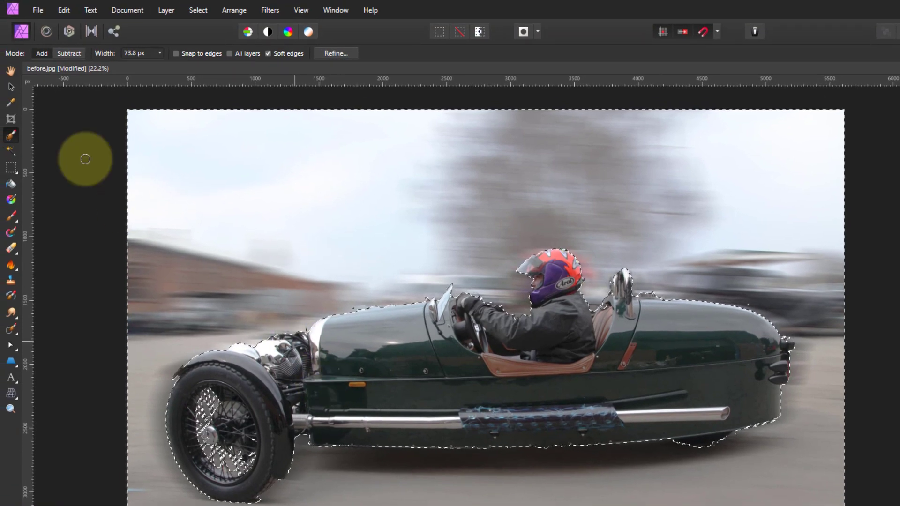
Deselect the background and brush a clean selection around the front wheel.
click(198, 9)
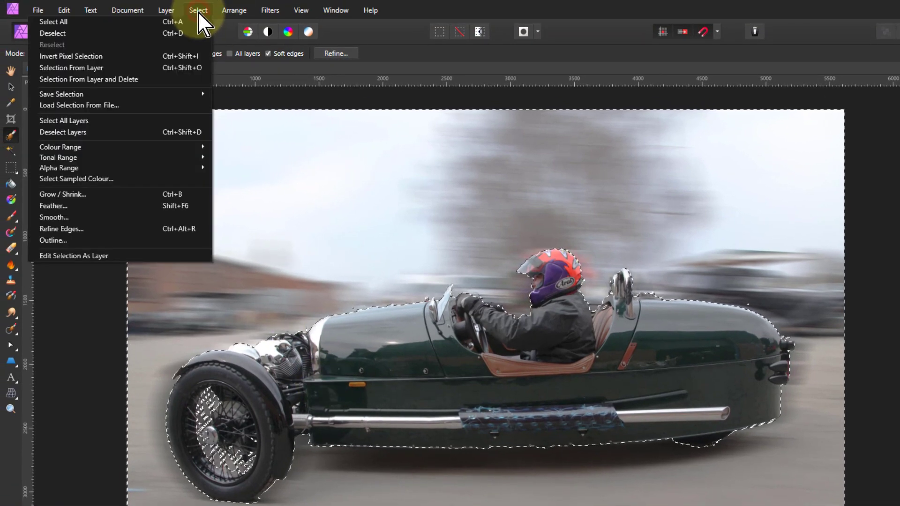
click(169, 27)
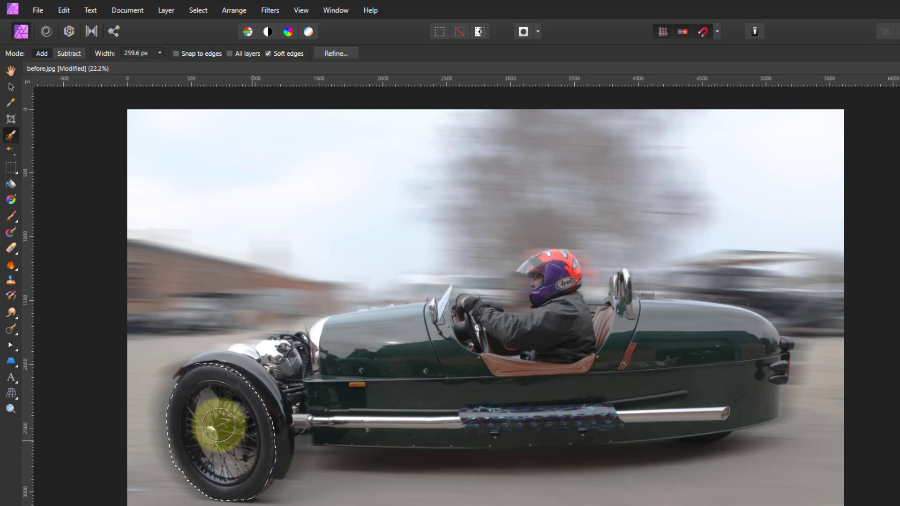
drag(295, 412, 355, 442)
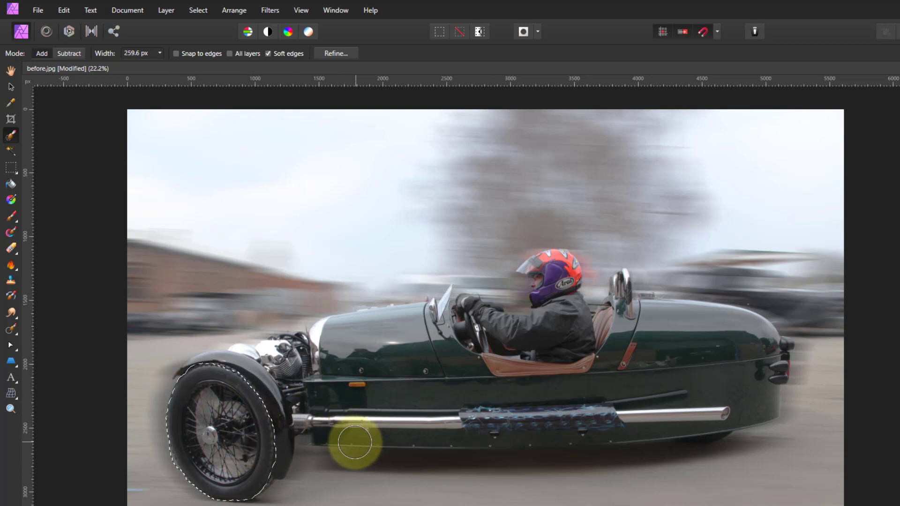
Apply a Radial Blur of about 6.3° centred on the front wheel hub.
click(263, 14)
mouse_move(209, 35)
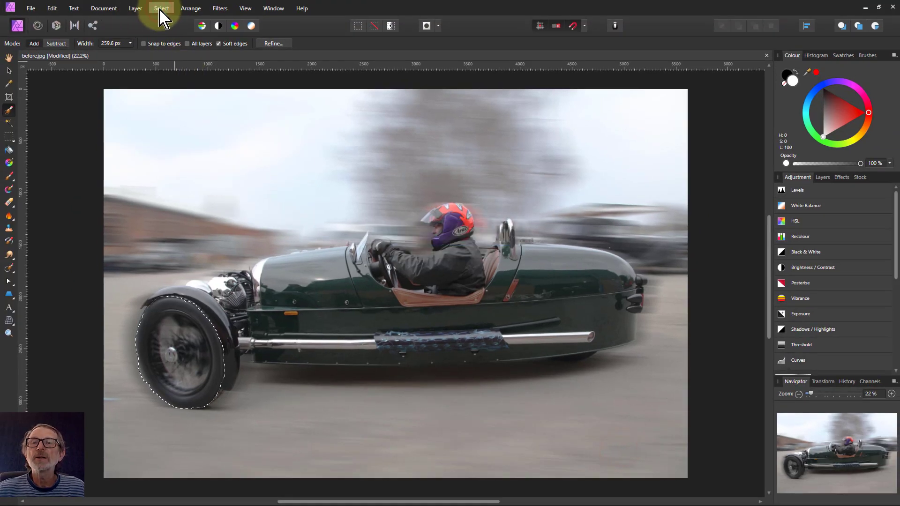
Deselect the front wheel to leave the finished motion-blurred photo.
click(164, 9)
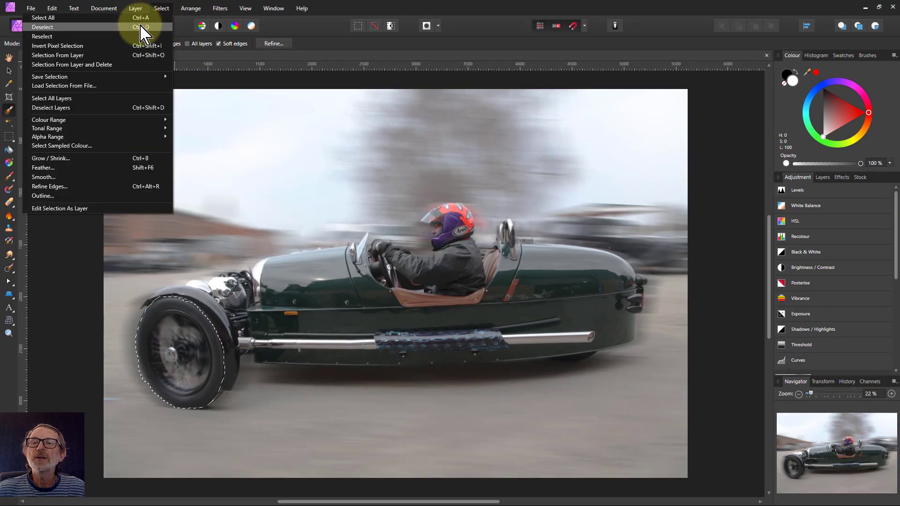
click(140, 27)
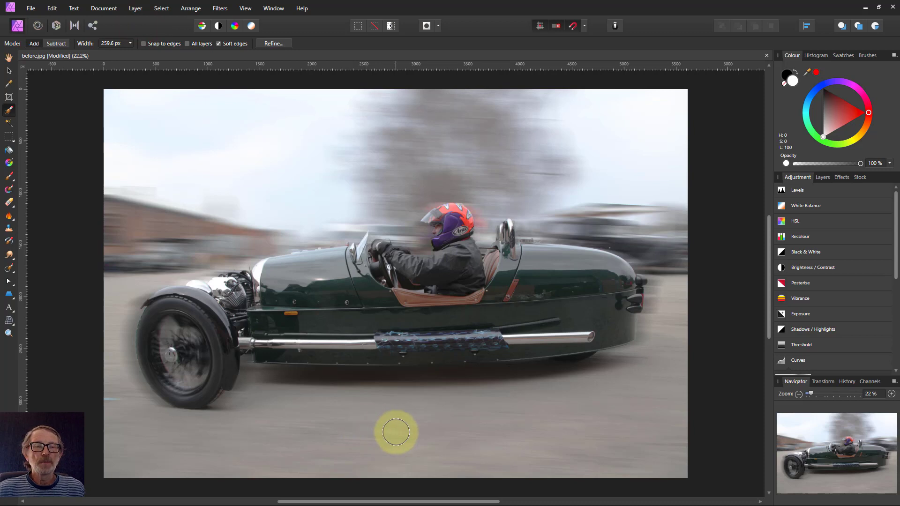